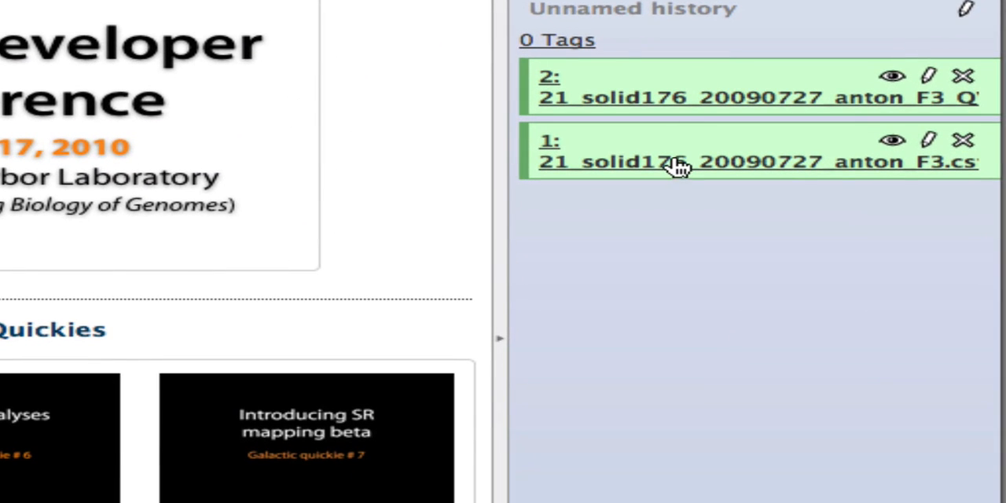
# - Inspect the formats of the imported csfasta reads and QV.qual quality datasets in the history, and collapse both
pyautogui.click(683, 278)
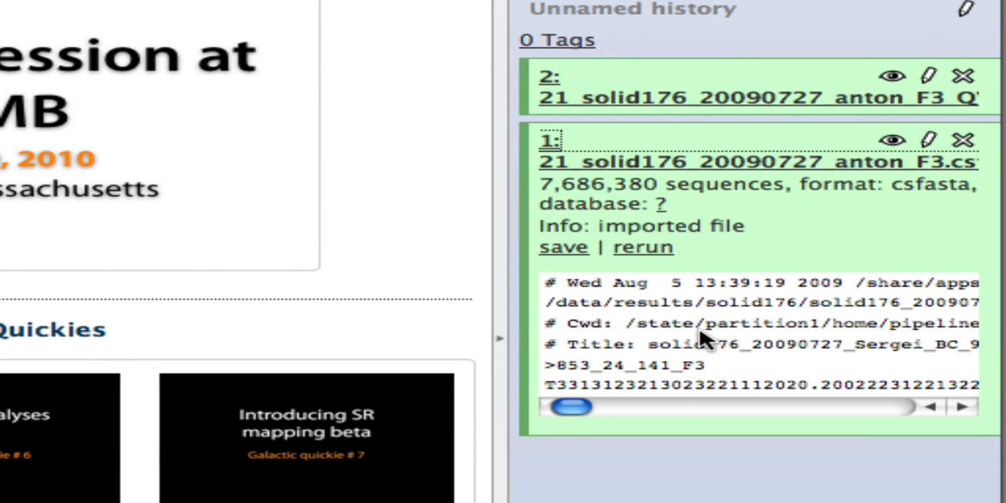
pyautogui.doubleClick(916, 188)
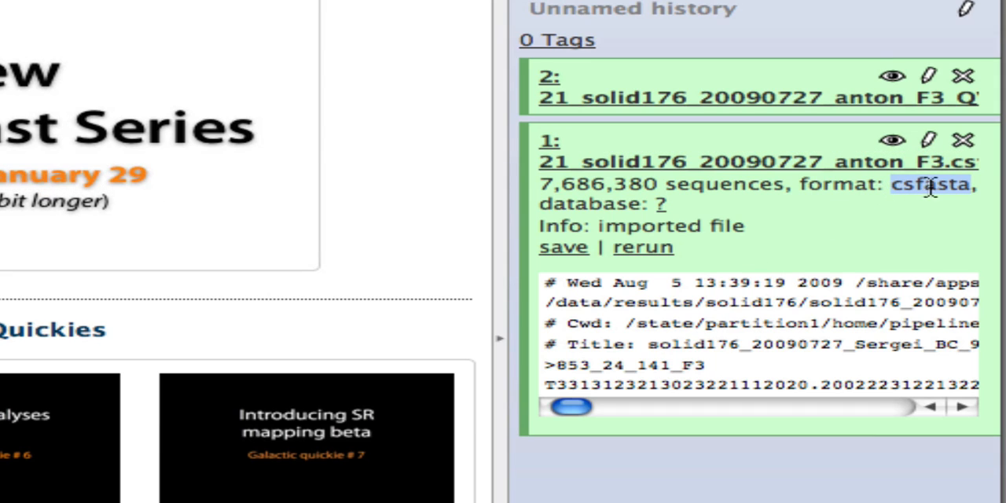
pyautogui.click(763, 98)
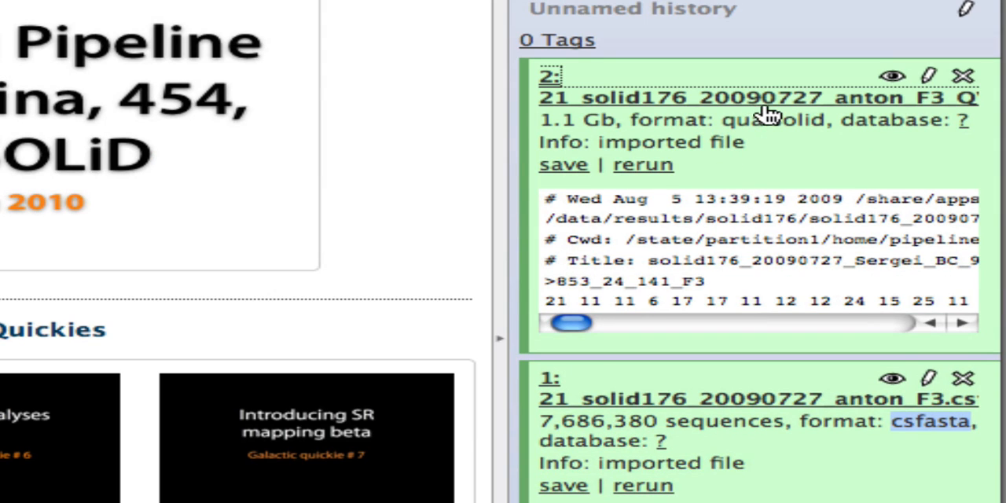
pyautogui.moveTo(722, 119); pyautogui.dragTo(825, 120)
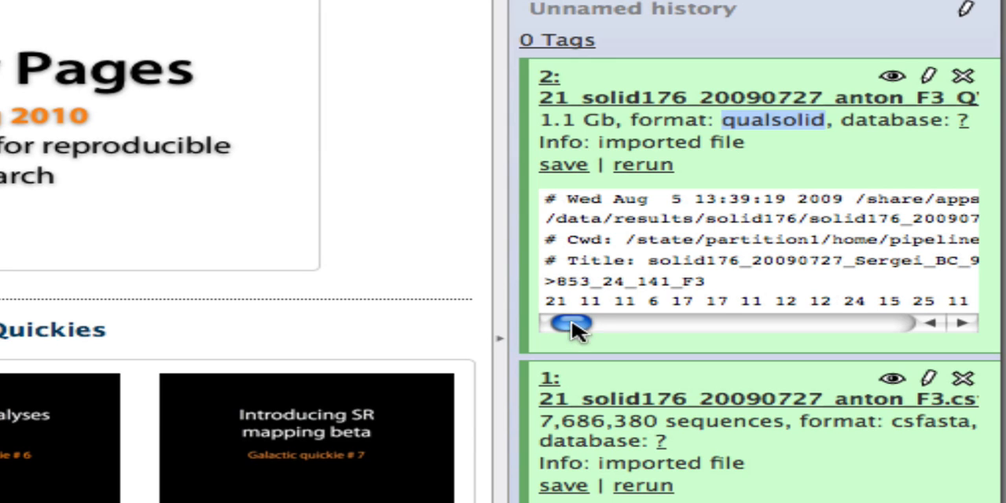
pyautogui.click(692, 98)
pyautogui.click(678, 164)
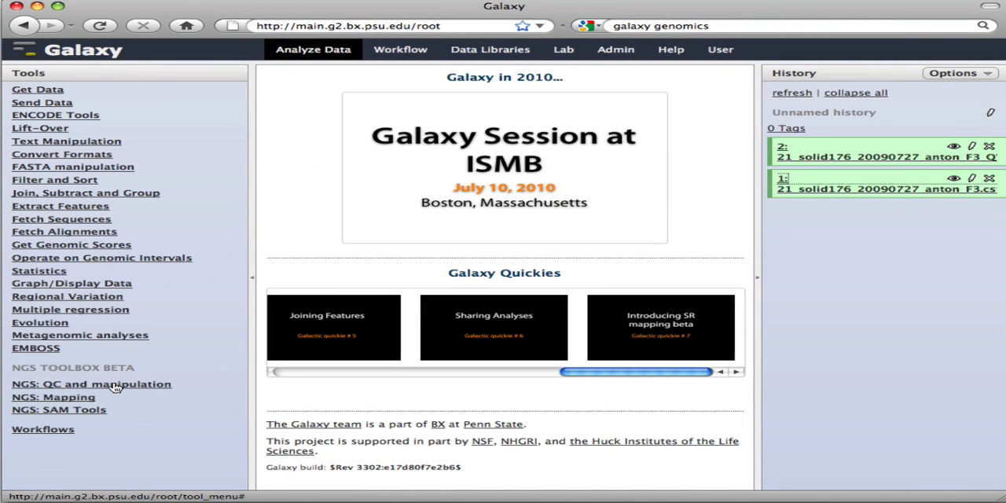
# - Compute quality statistics for SOLiD data on the imported F3_QV.qual file
pyautogui.click(61, 387)
pyautogui.scroll(-5, 59, 385)
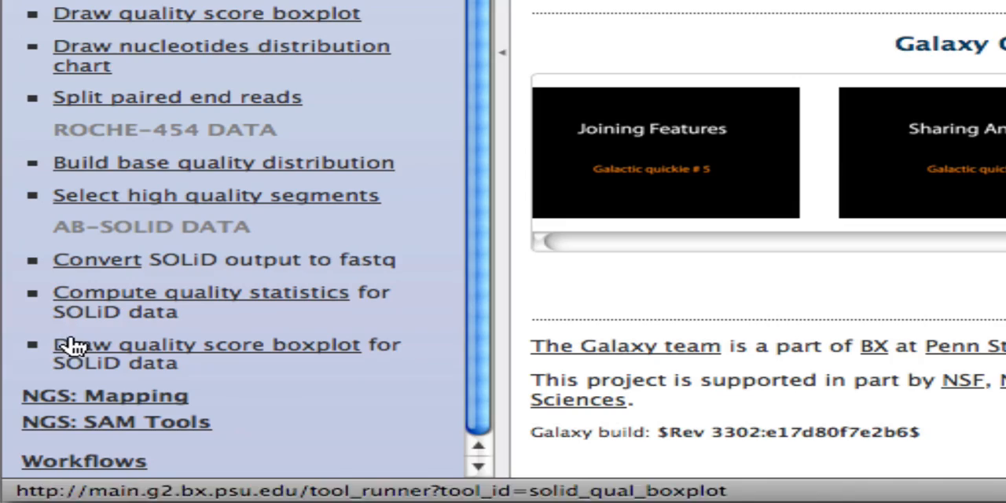
pyautogui.click(76, 294)
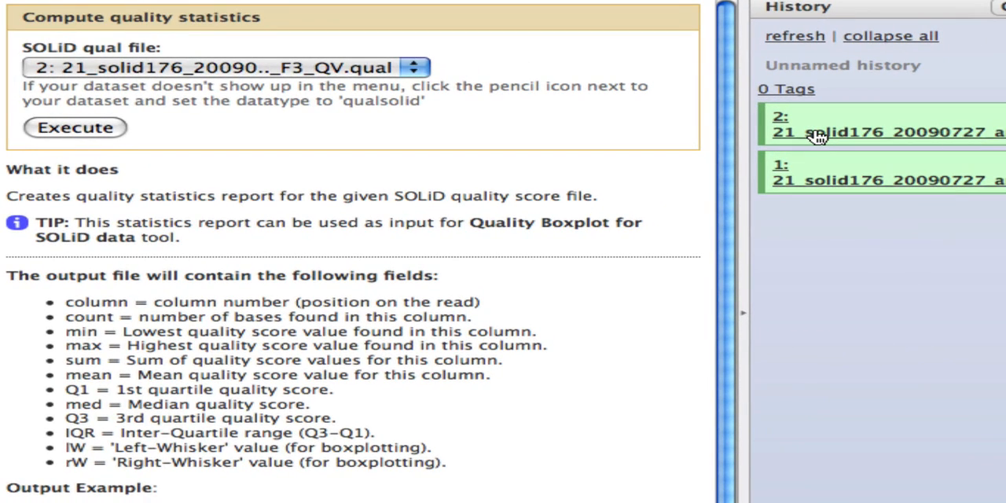
pyautogui.click(89, 130)
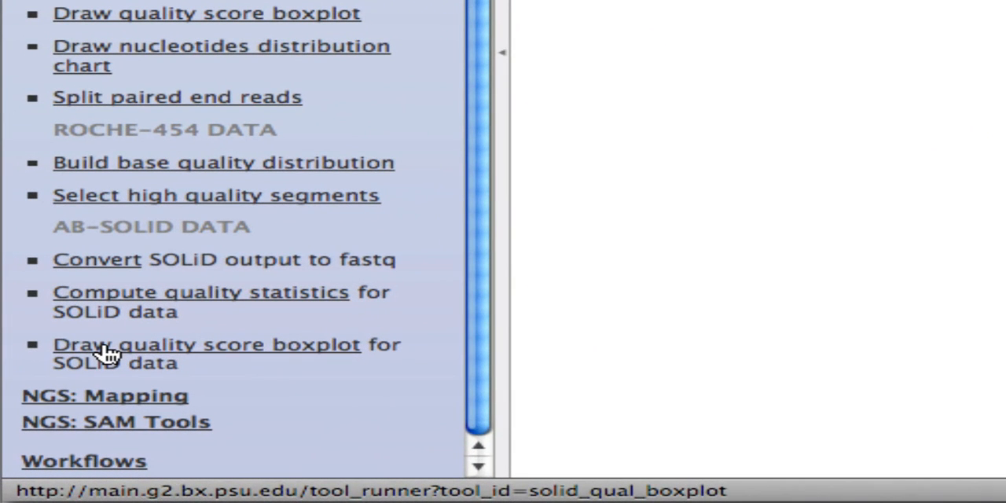
# - Draw the SOLiD quality score boxplot from the computed statistics on data 2 and display the resulting image
pyautogui.click(52, 426)
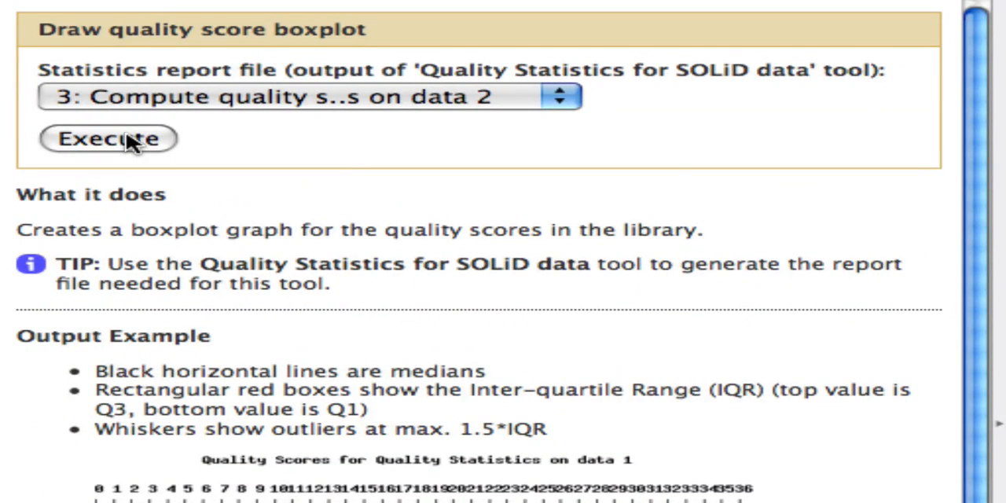
pyautogui.click(129, 141)
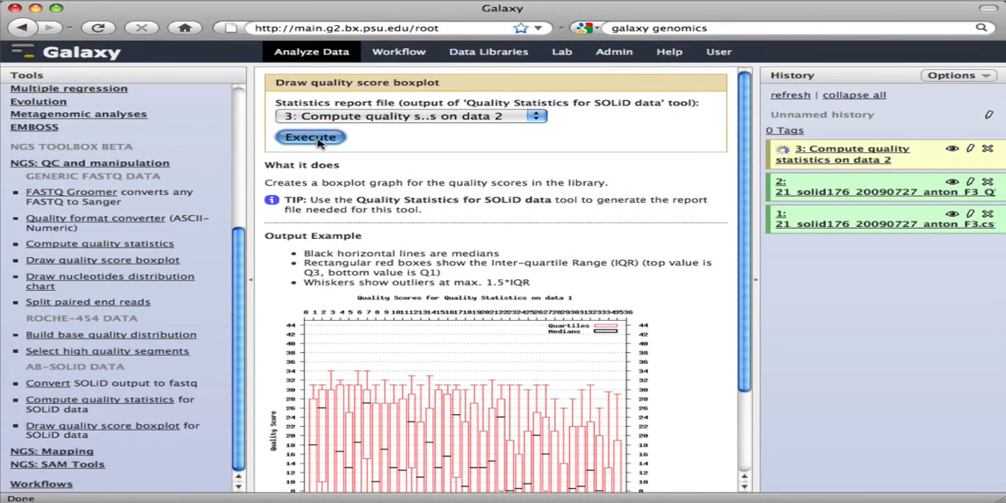
pyautogui.click(137, 76)
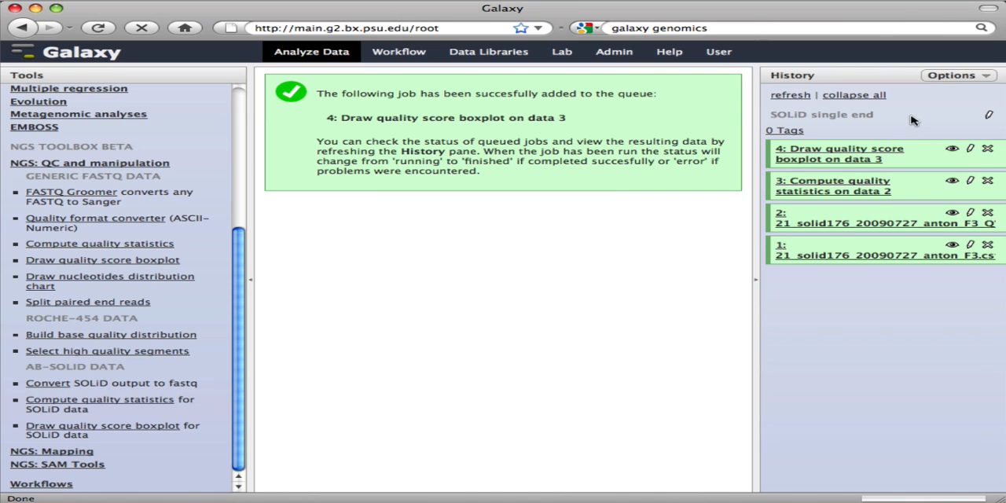
pyautogui.click(846, 163)
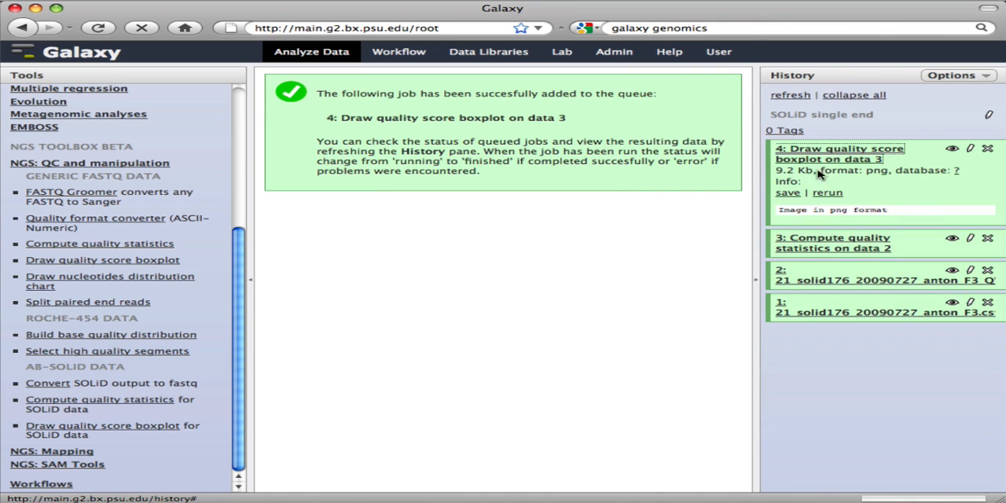
pyautogui.click(951, 149)
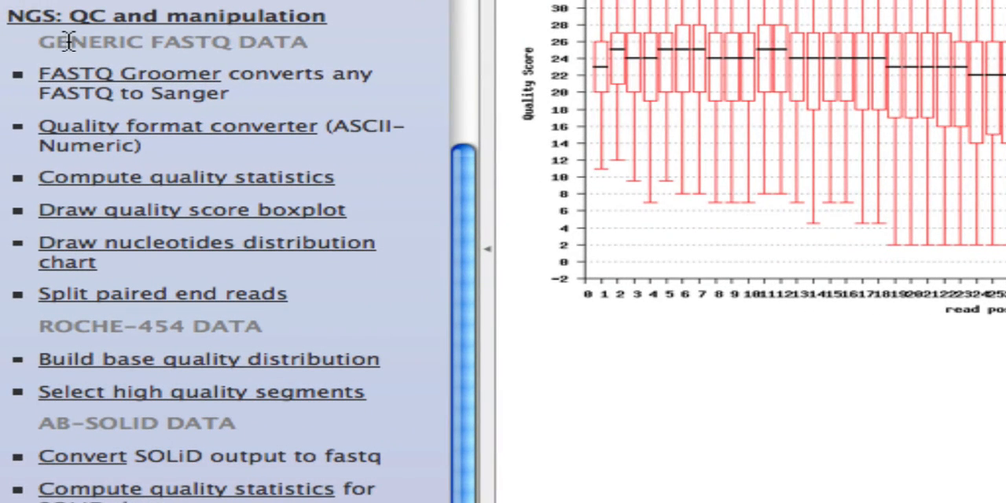
# - Convert the SOLiD csfasta reads and qualities to fastq, removing reads with color qualities below 10
pyautogui.click(76, 467)
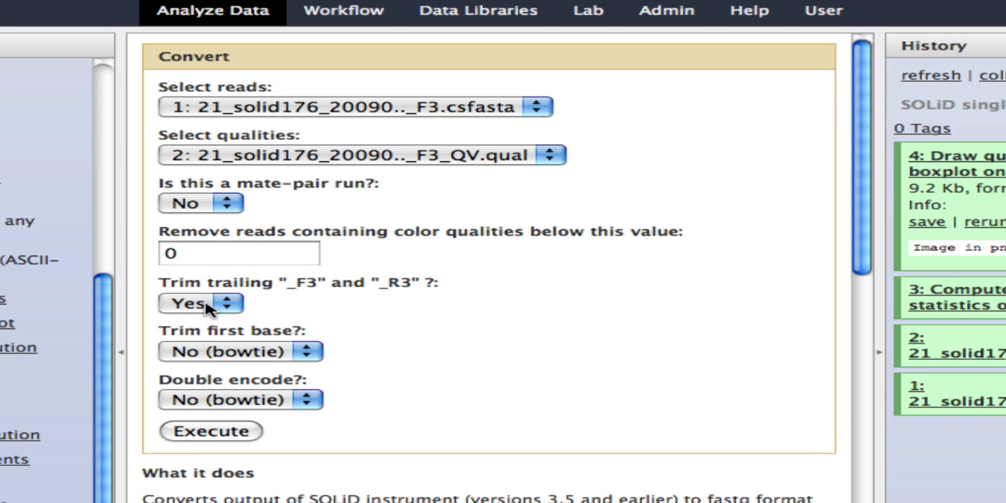
pyautogui.doubleClick(197, 255)
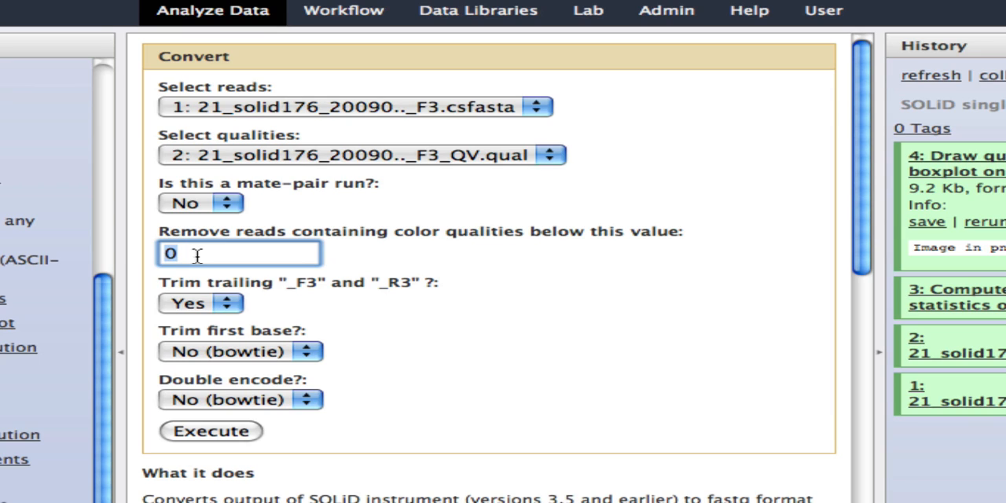
pyautogui.write('10')
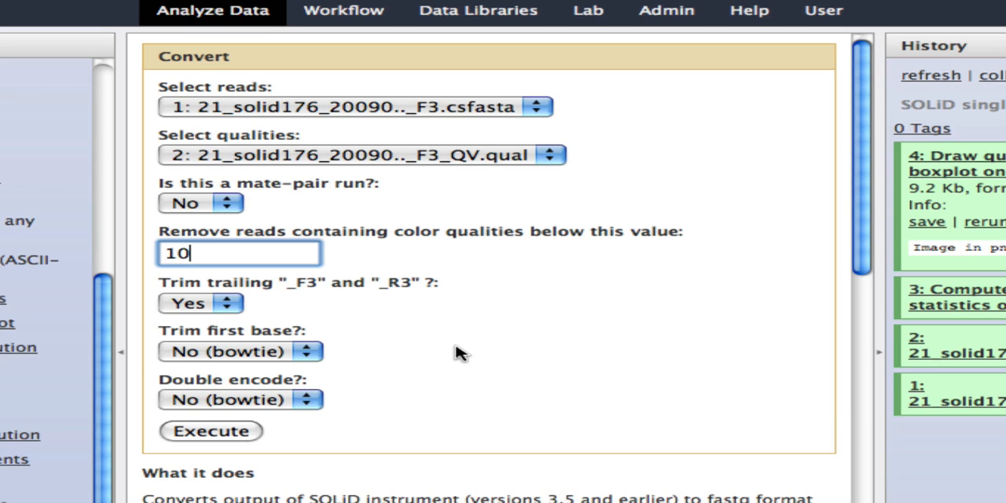
pyautogui.click(473, 369)
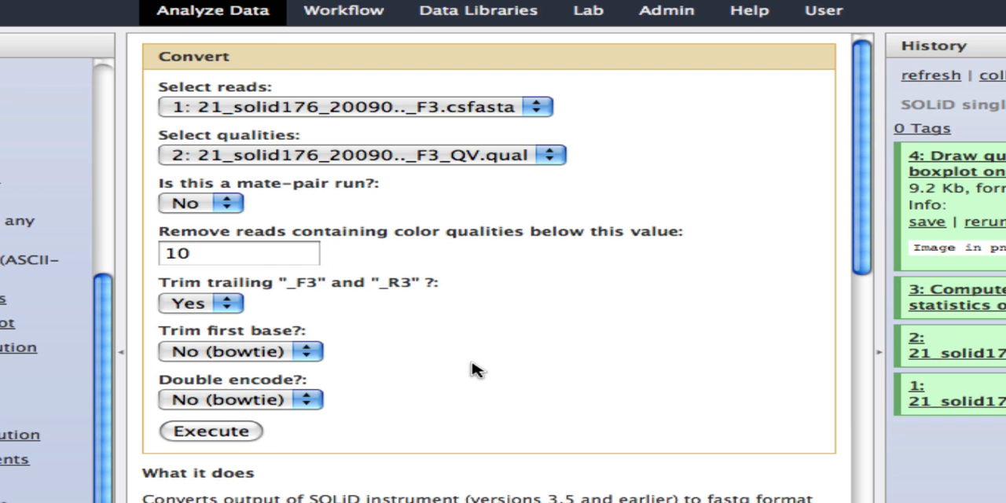
pyautogui.click(220, 434)
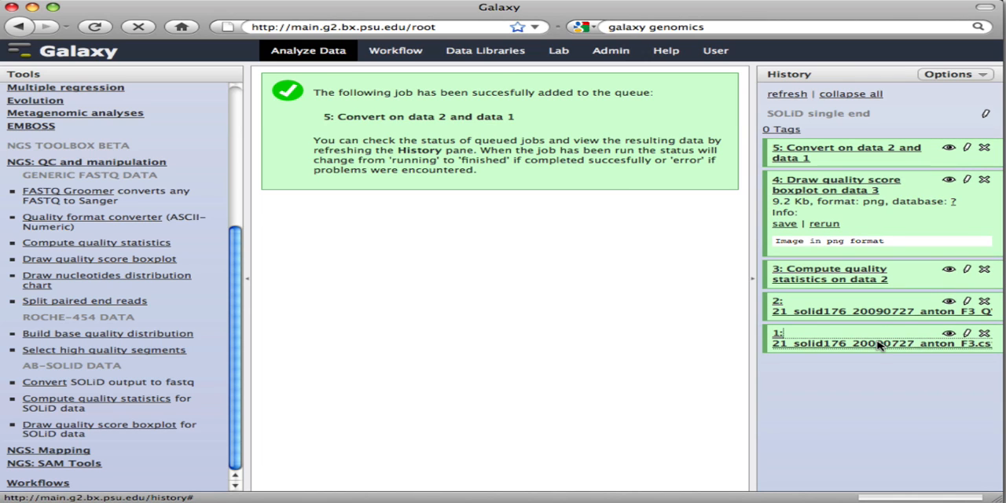
# - Compare the details of the converted fastq dataset with the original csfasta reads, and collapse all history items
pyautogui.click(800, 148)
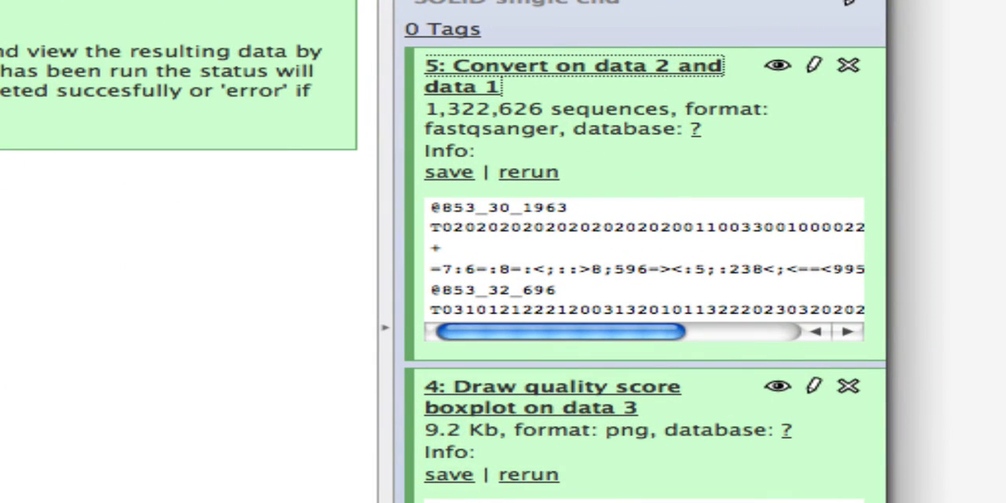
pyautogui.click(532, 487)
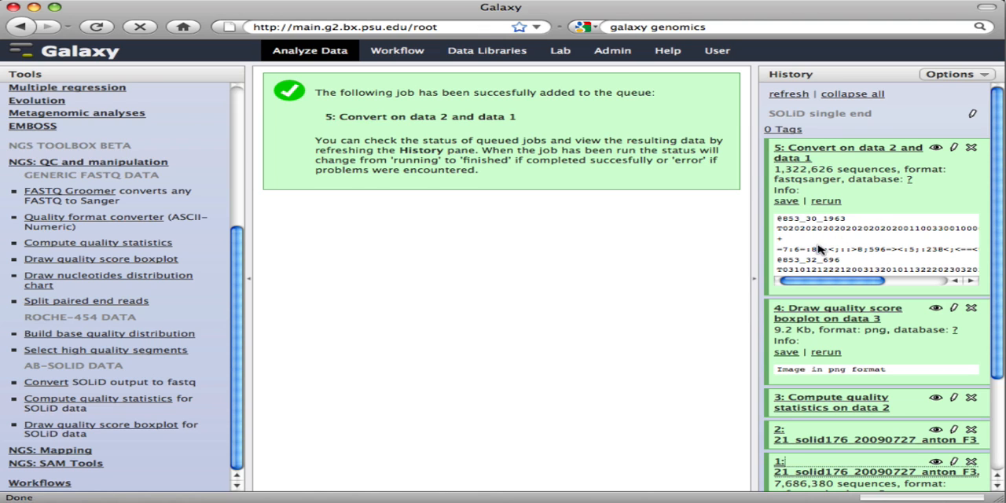
pyautogui.click(852, 93)
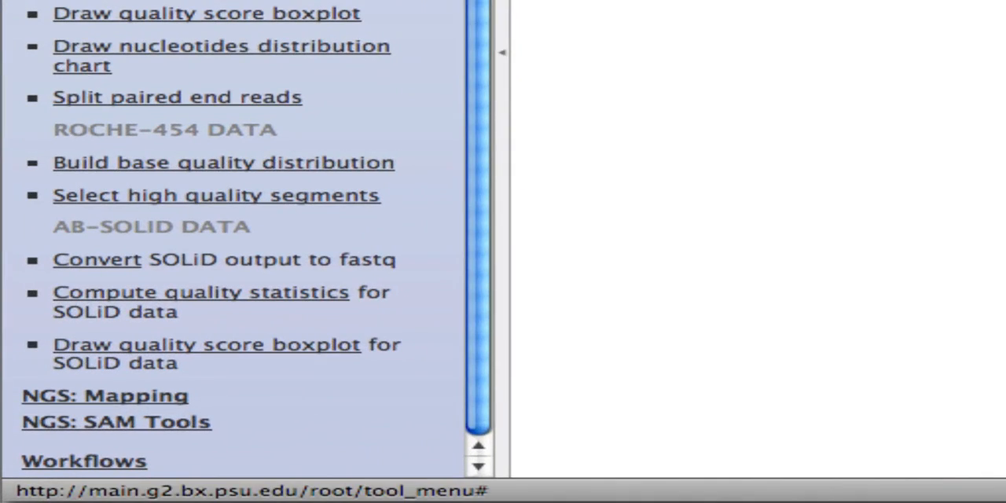
# - Map the converted single-end reads to the built-in mm9 genome with Bowtie for SOLiD, and expand the mapping result
pyautogui.click(86, 2)
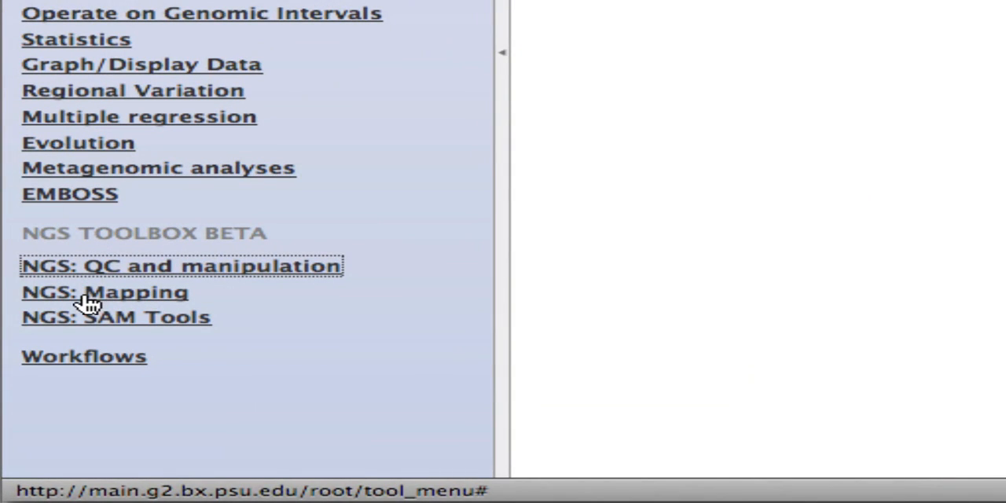
pyautogui.click(83, 292)
pyautogui.scroll(-5, 197, 180)
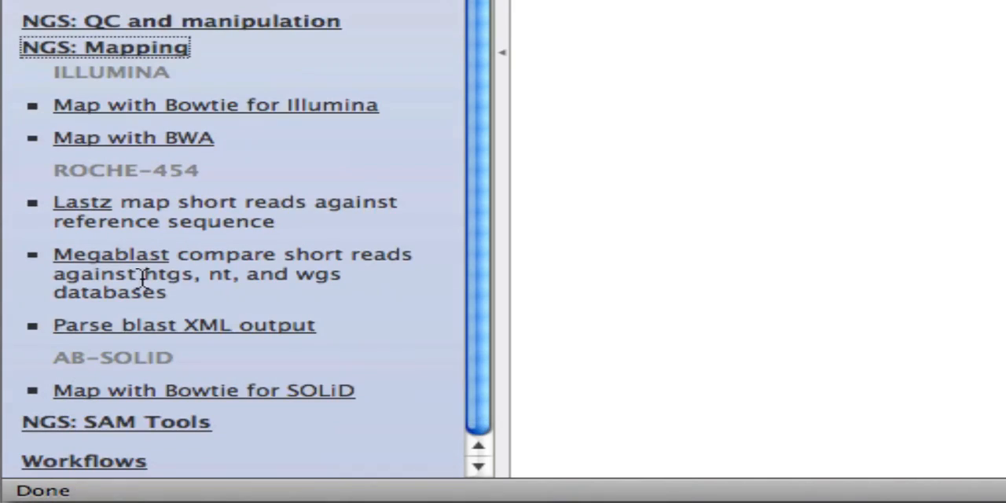
pyautogui.click(222, 394)
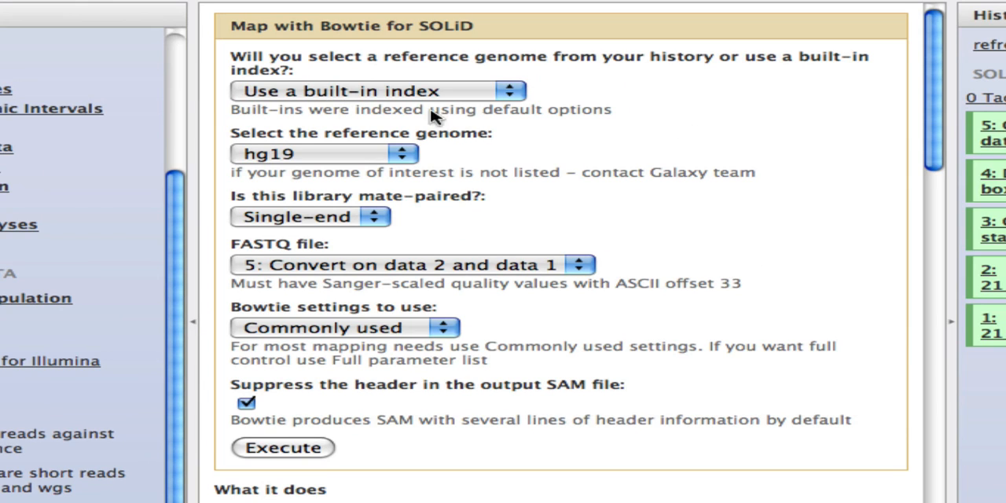
pyautogui.click(287, 153)
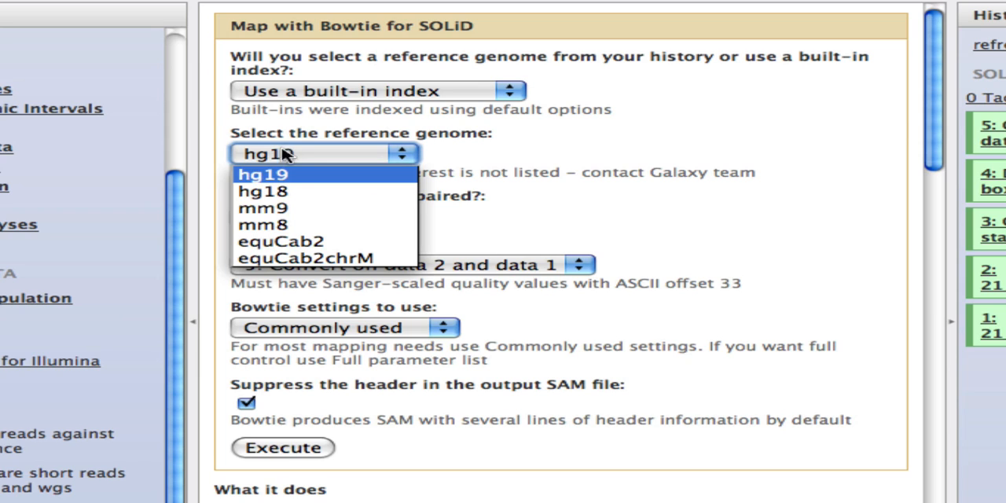
pyautogui.click(259, 209)
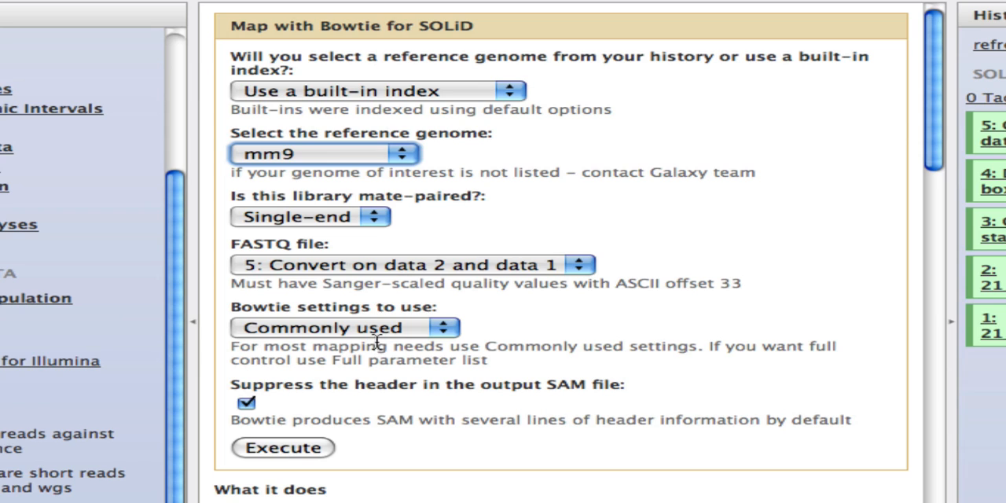
pyautogui.click(289, 449)
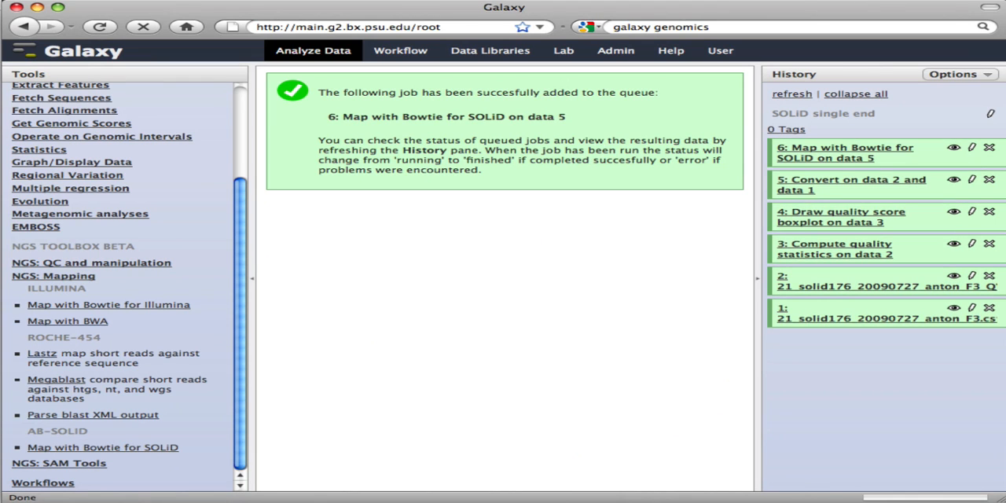
pyautogui.click(826, 151)
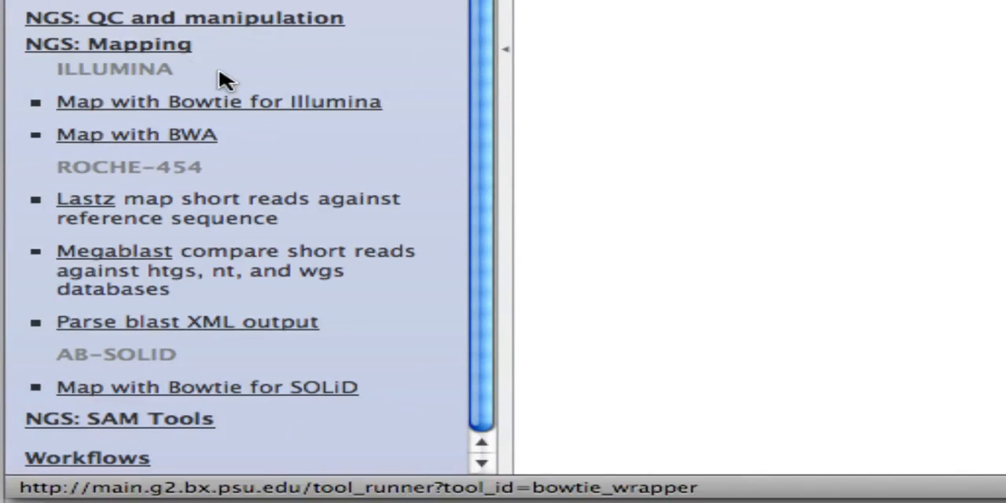
# - Filter the Bowtie SAM dataset with one flag, "The read is unmapped" set to No
pyautogui.click(168, 42)
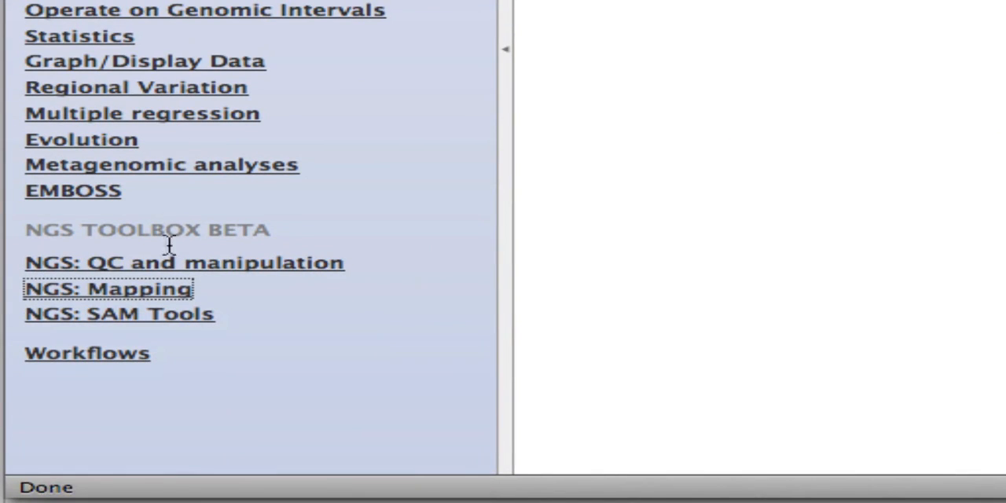
pyautogui.click(181, 323)
pyautogui.scroll(-5, 231, 191)
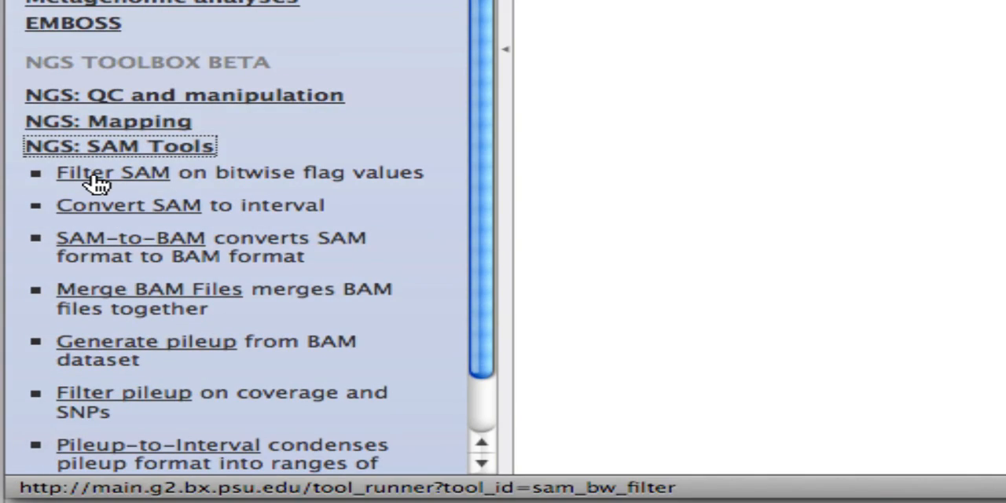
pyautogui.click(94, 174)
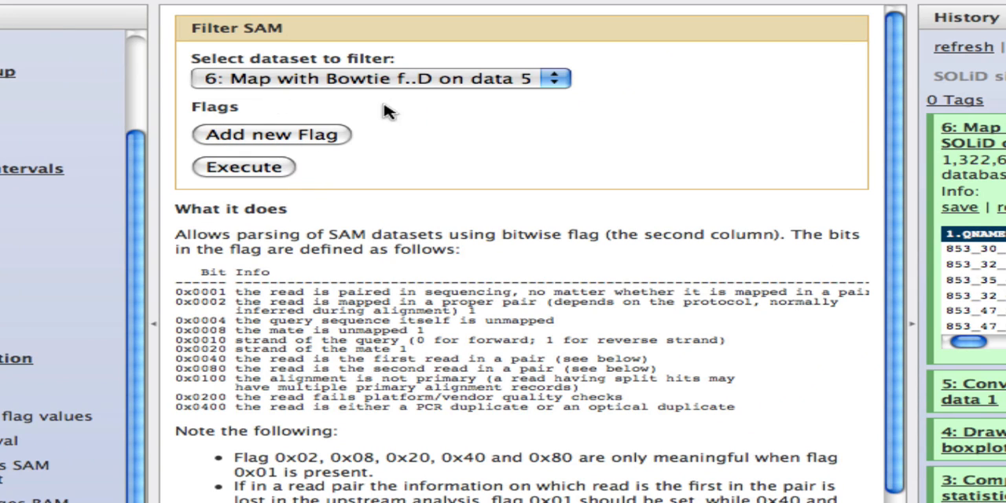
pyautogui.click(248, 138)
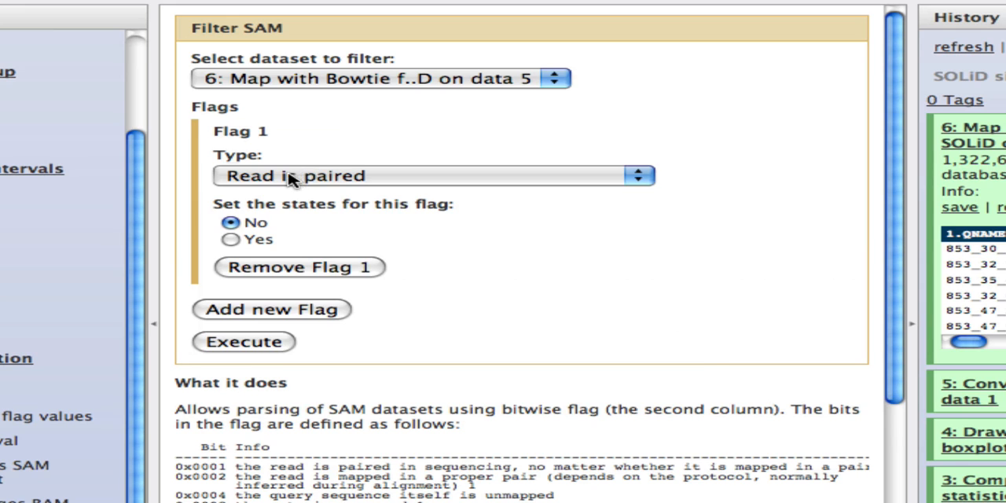
pyautogui.click(291, 178)
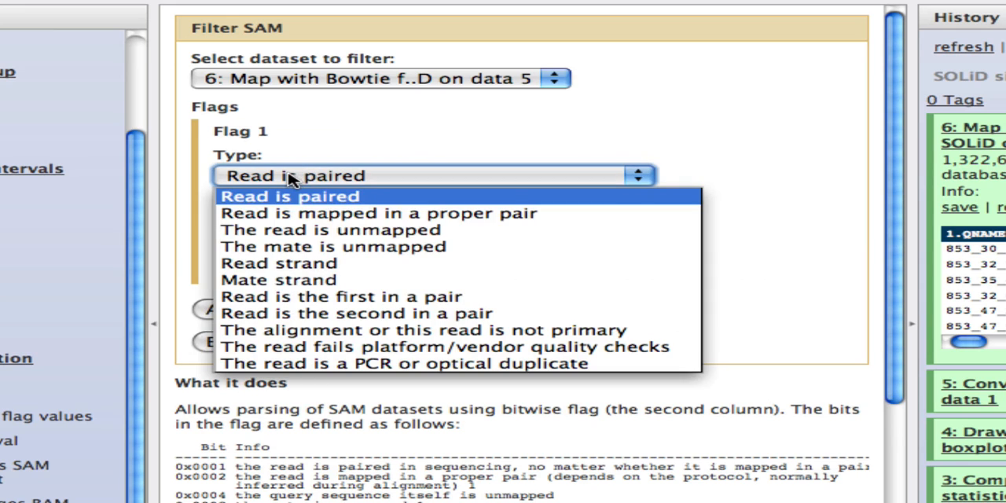
pyautogui.click(247, 232)
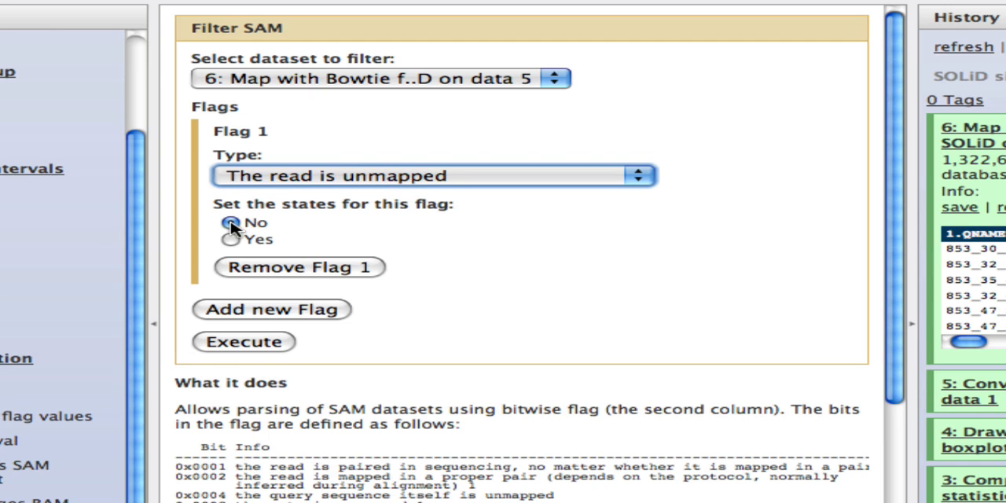
pyautogui.click(231, 345)
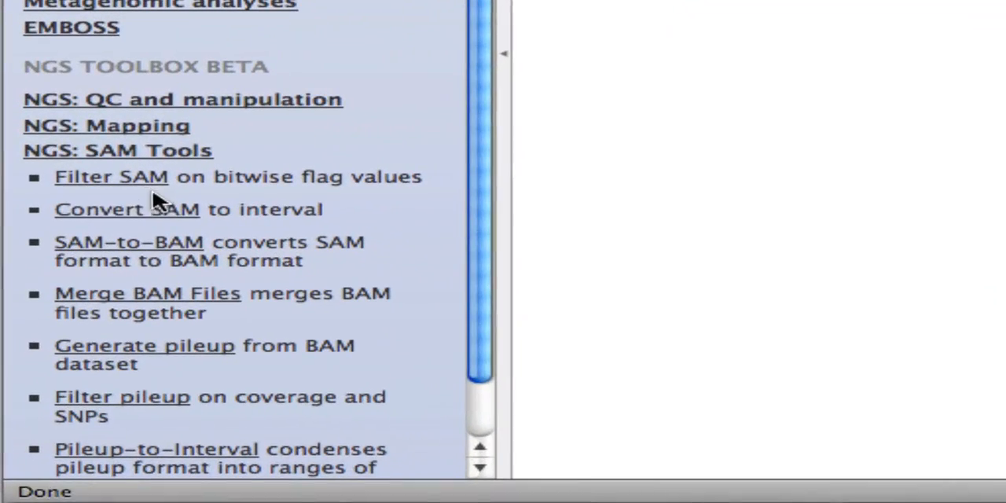
# - Convert the filtered SAM dataset to interval format without retaining the original SAM fields (Print all set to No)
pyautogui.click(91, 214)
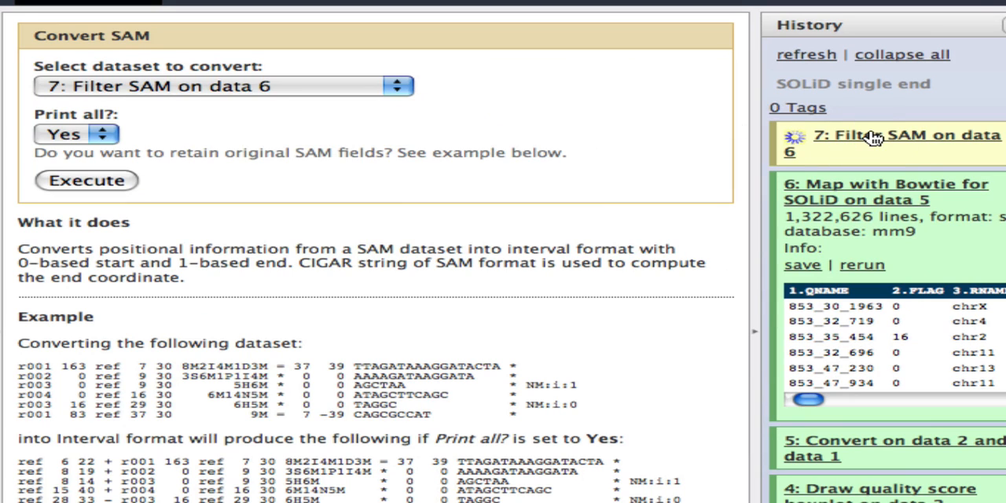
pyautogui.click(86, 136)
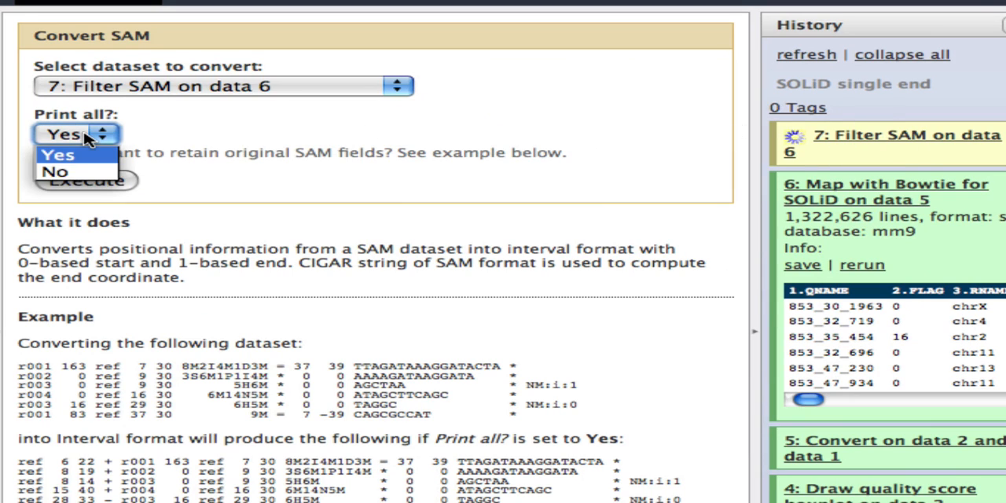
pyautogui.click(73, 175)
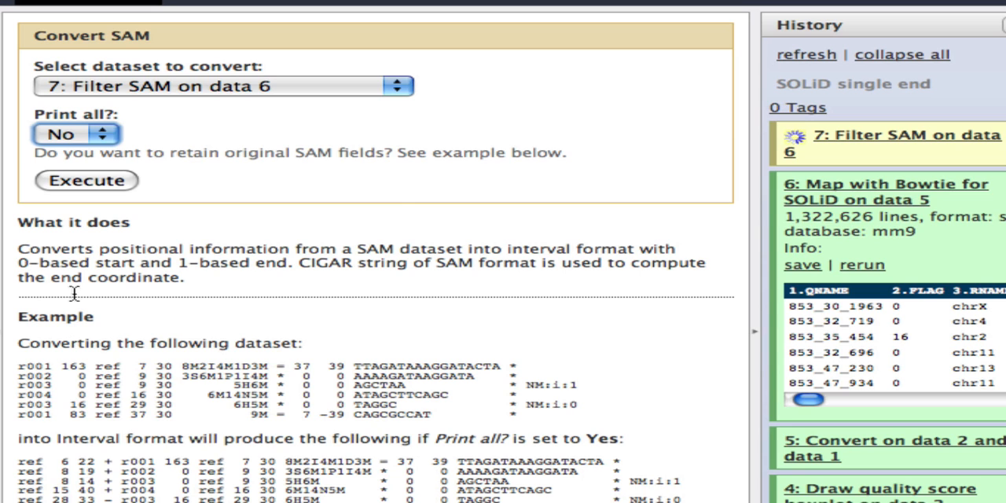
pyautogui.click(85, 180)
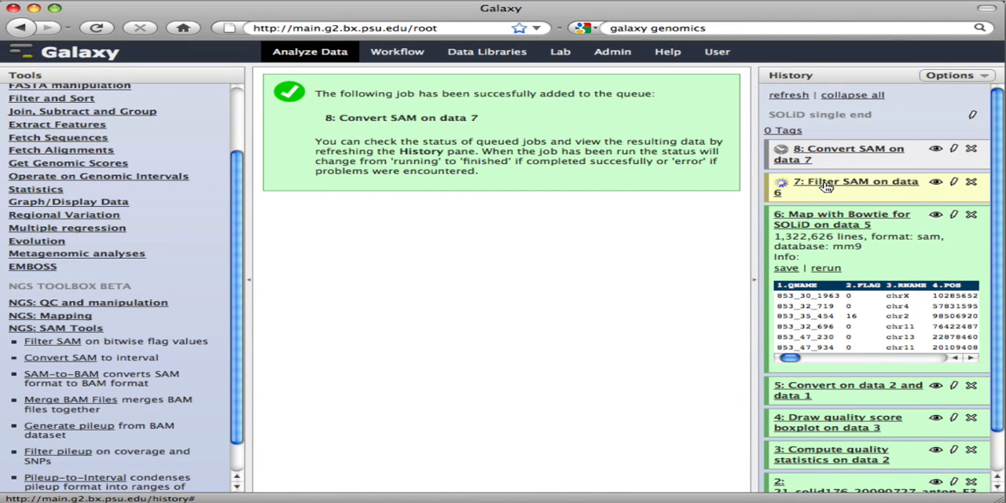
pyautogui.scroll(-1, 77, 327)
pyautogui.click(76, 323)
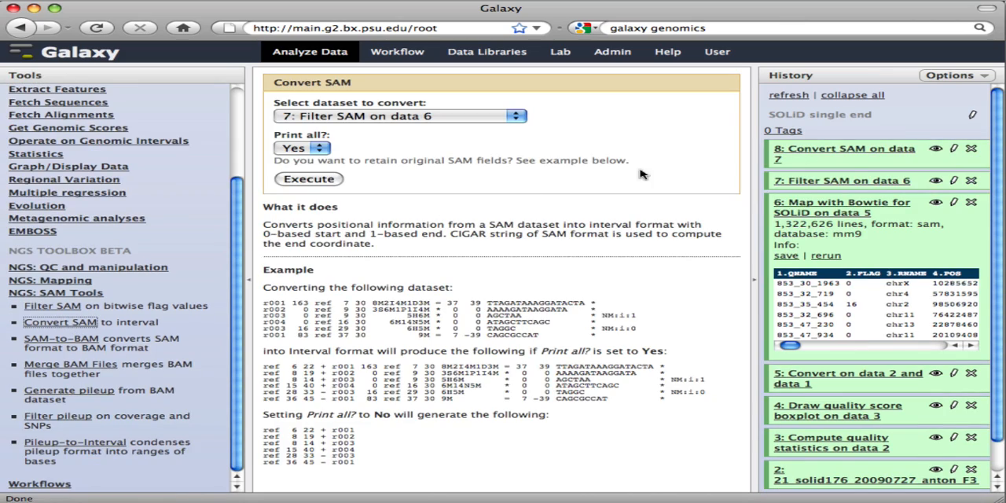
# - Expand the converted interval dataset, view its full contents, and collapse all history items
pyautogui.click(841, 147)
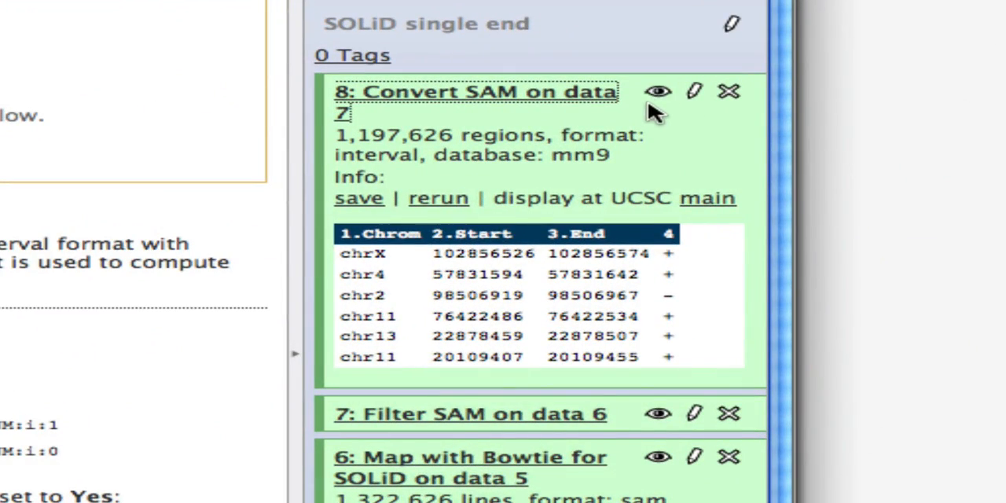
pyautogui.click(659, 94)
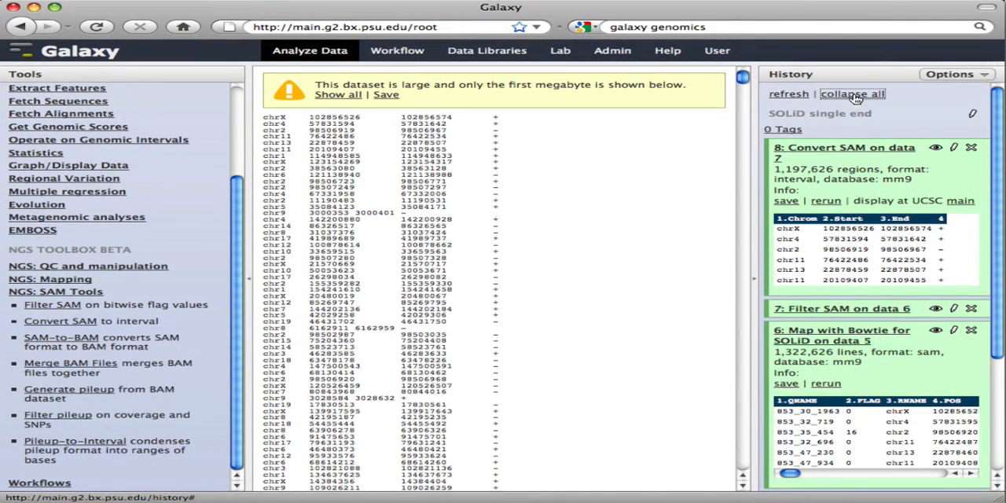
pyautogui.click(853, 94)
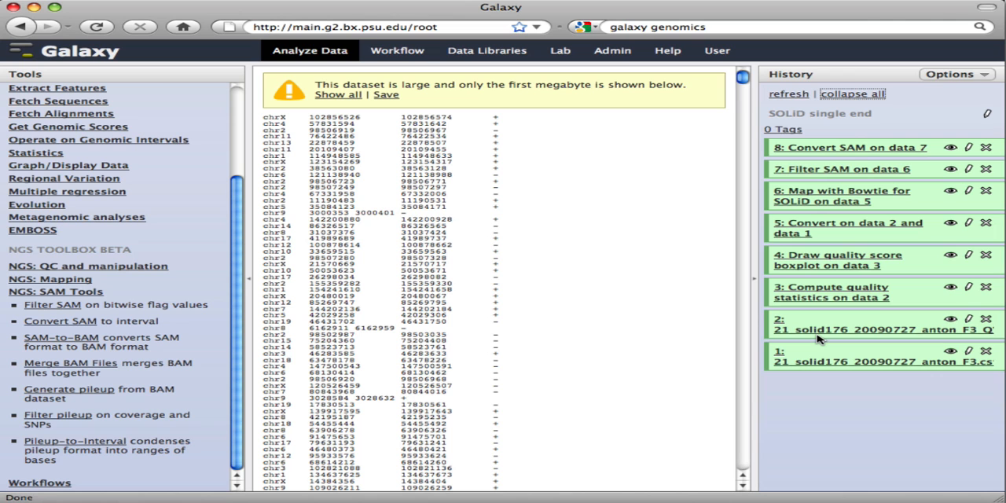
# - Extract a workflow named "SOLiD single end mapping" from the current history, keeping all tools and input datasets included
pyautogui.click(951, 75)
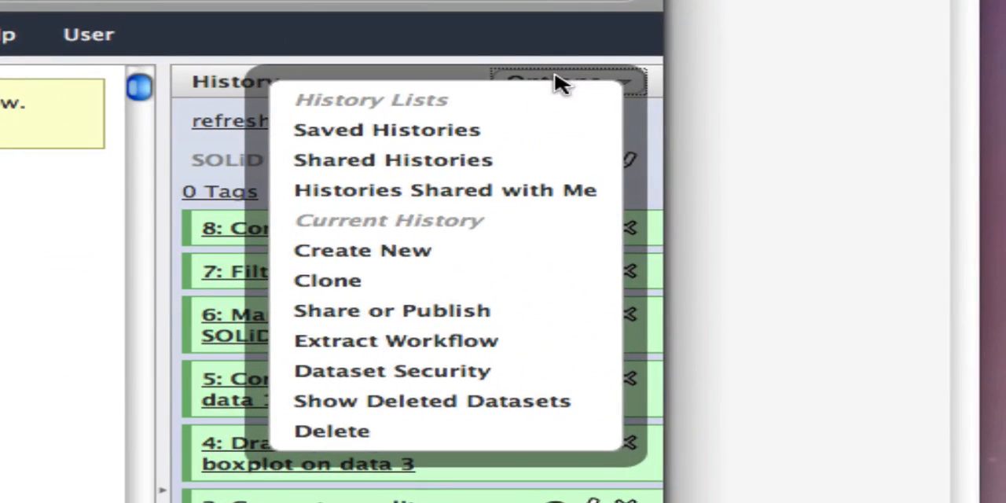
pyautogui.click(366, 341)
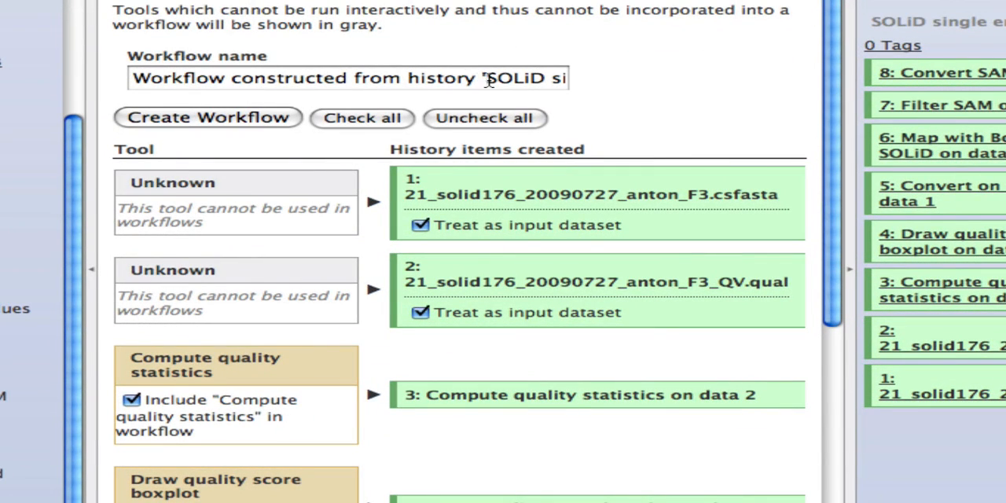
pyautogui.moveTo(487, 81); pyautogui.dragTo(171, 77)
pyautogui.press('BackSpace')
pyautogui.click(305, 79)
pyautogui.press('BackSpace')
pyautogui.write('mapping')
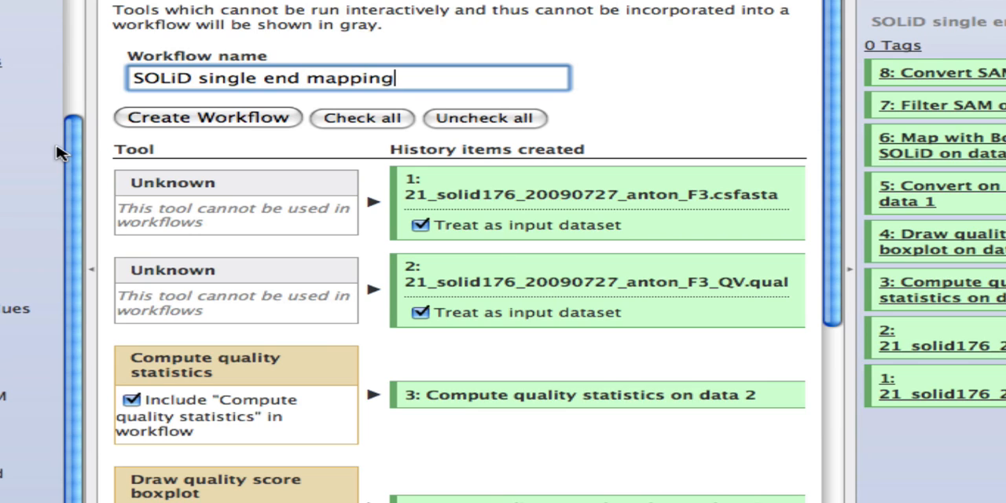
pyautogui.click(206, 117)
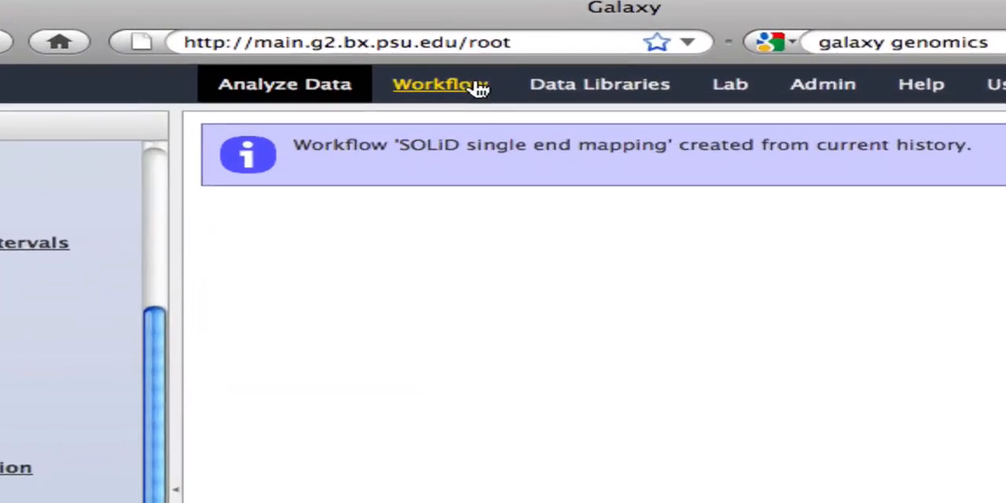
# - Open the "SOLiD single end mapping" workflow for editing and examine how its tools are connected
pyautogui.click(463, 90)
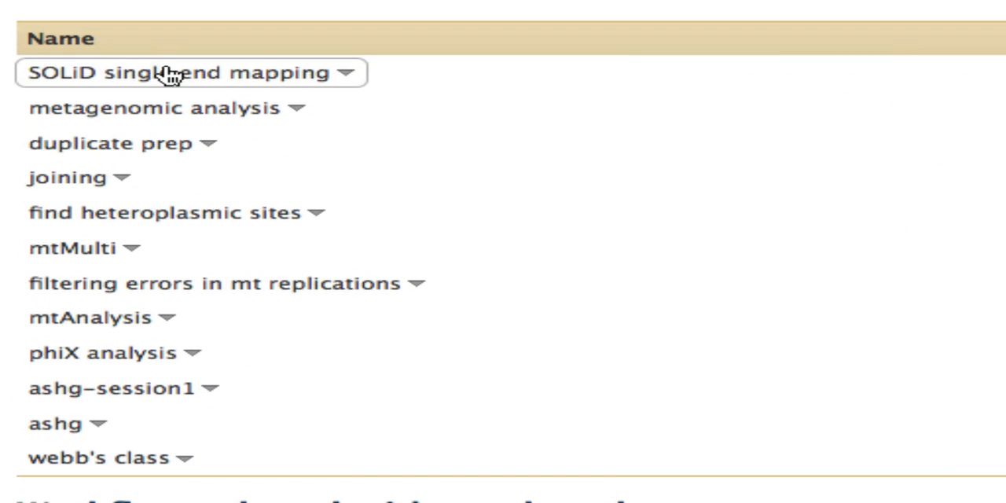
pyautogui.click(348, 76)
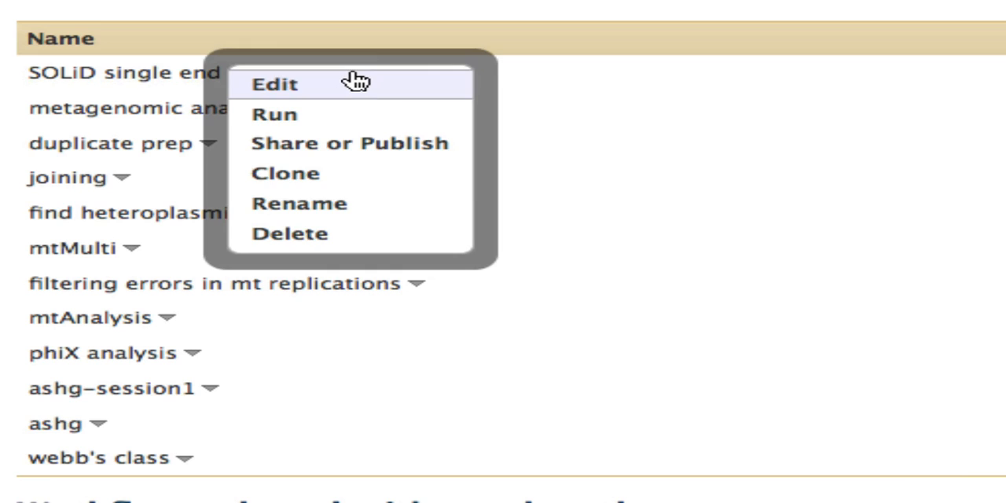
pyautogui.click(268, 87)
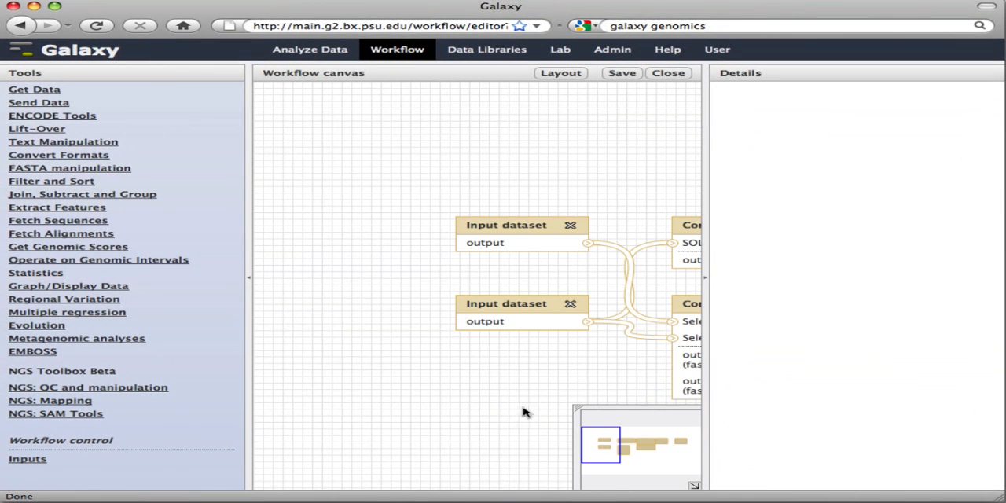
pyautogui.moveTo(597, 451); pyautogui.dragTo(666, 450)
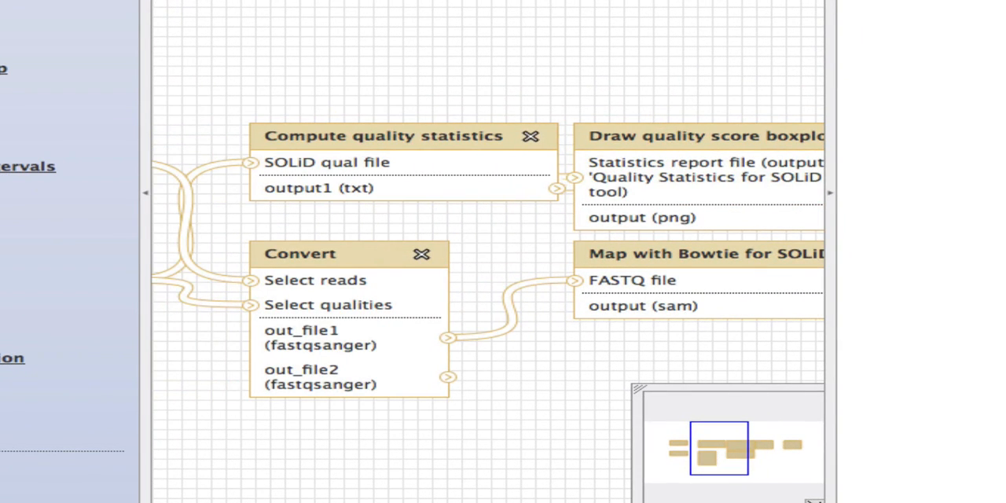